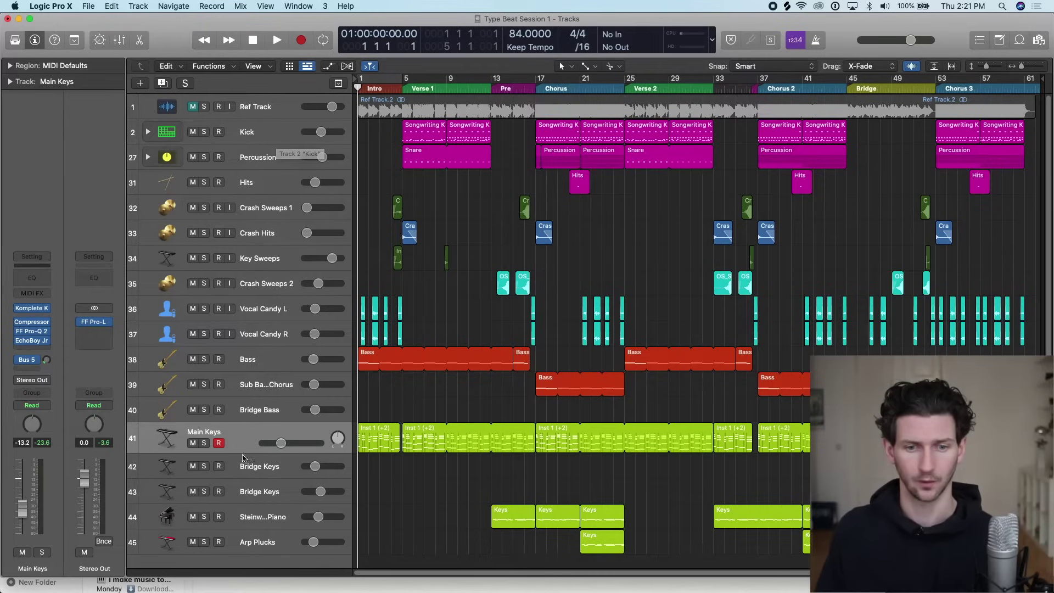
- Drag the Main Keys track to the top of the track list and insert a Channel EQ on it
{"action": "left_click", "coordinate": [232, 438]}
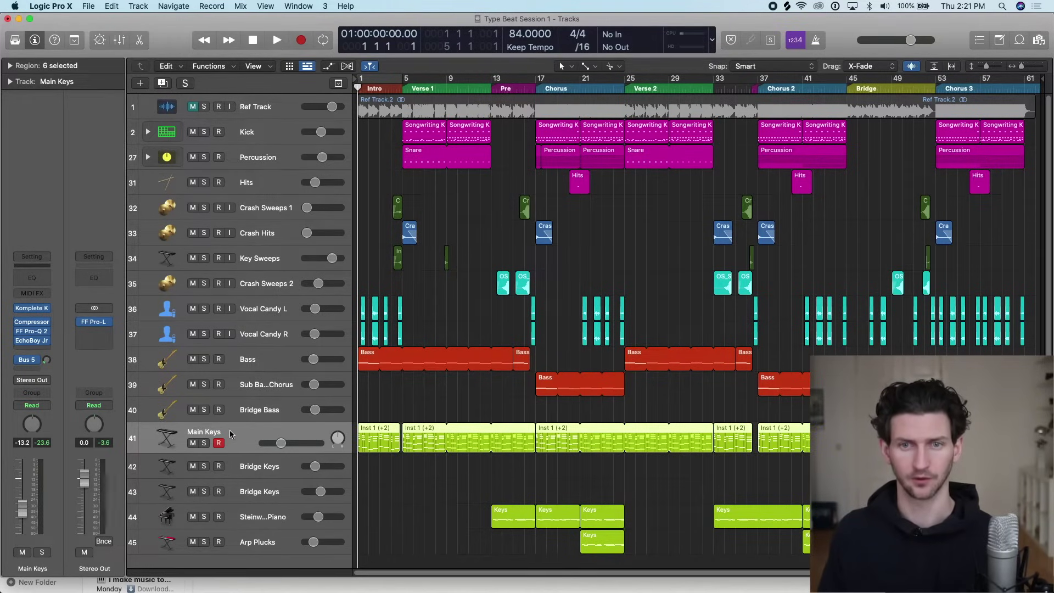
{"action": "left_click_drag", "start_coordinate": [232, 413], "coordinate": [254, 125]}
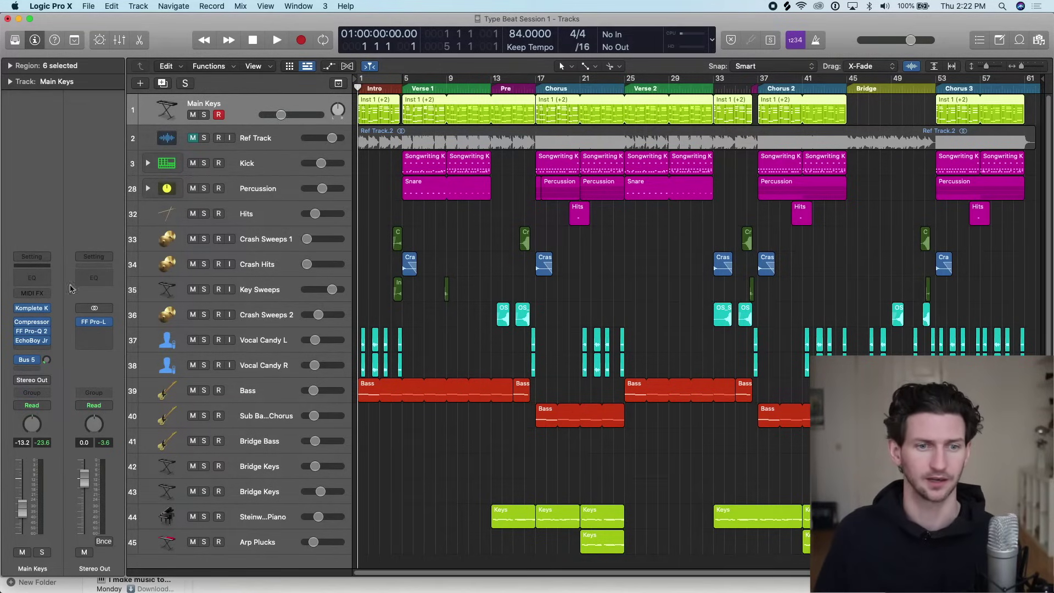
{"action": "left_click", "coordinate": [39, 281]}
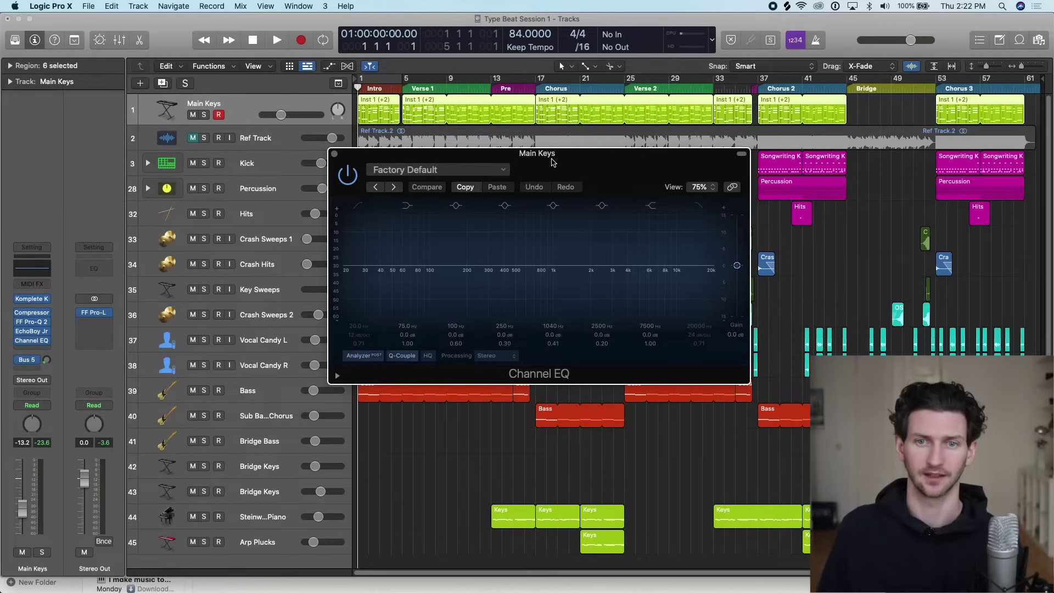
- Raise the Channel EQ window, keep the analyzer on, play the song, and move the 2500 Hz band to 1540 Hz
{"action": "left_click_drag", "start_coordinate": [549, 155], "coordinate": [577, 94]}
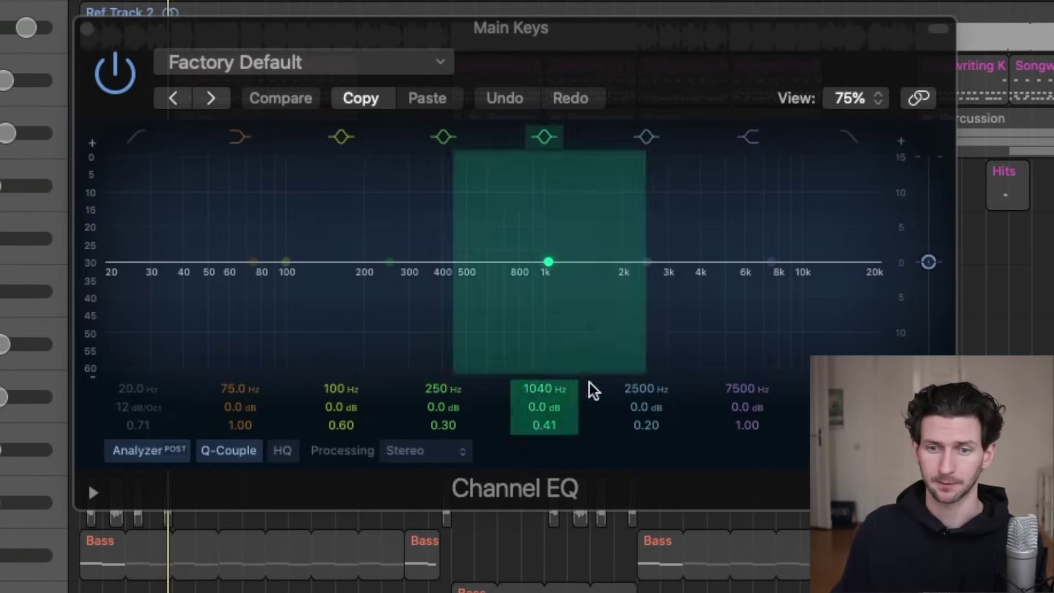
{"action": "left_click", "coordinate": [177, 455]}
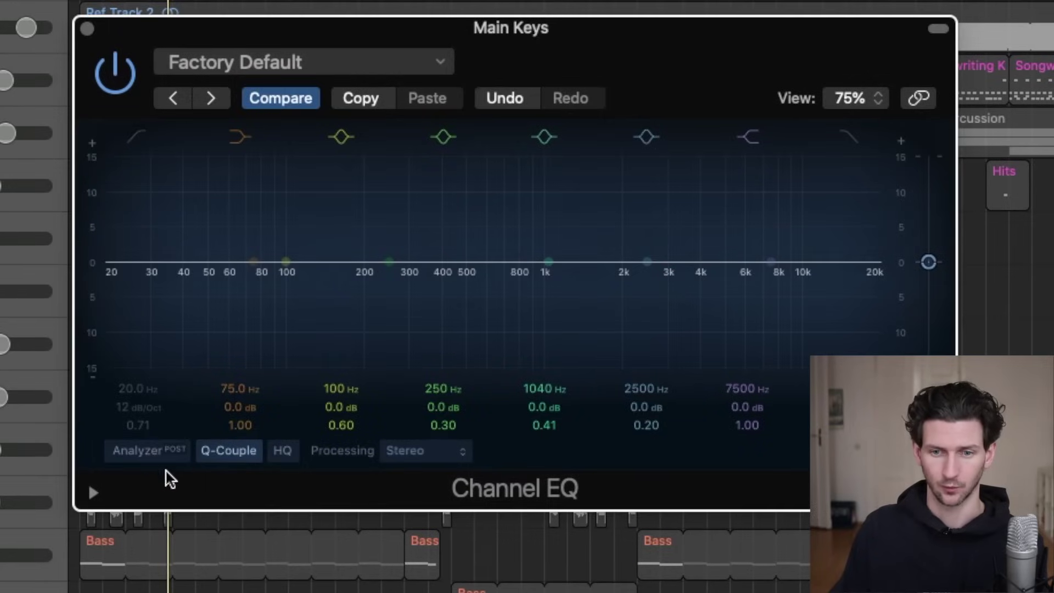
{"action": "left_click", "coordinate": [172, 459]}
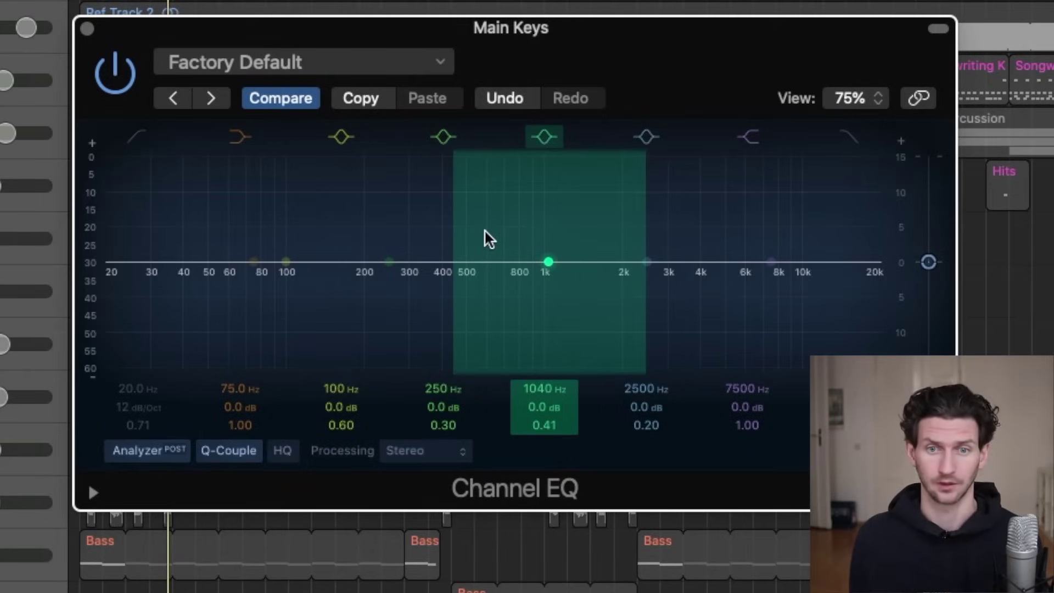
{"action": "key", "text": "space"}
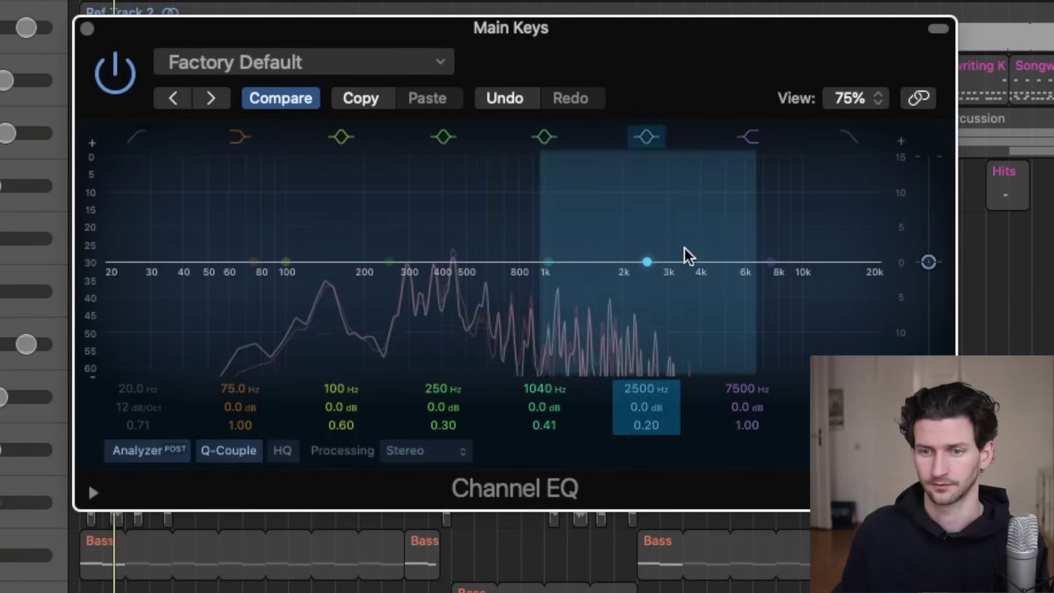
{"action": "left_click_drag", "start_coordinate": [647, 263], "coordinate": [592, 259]}
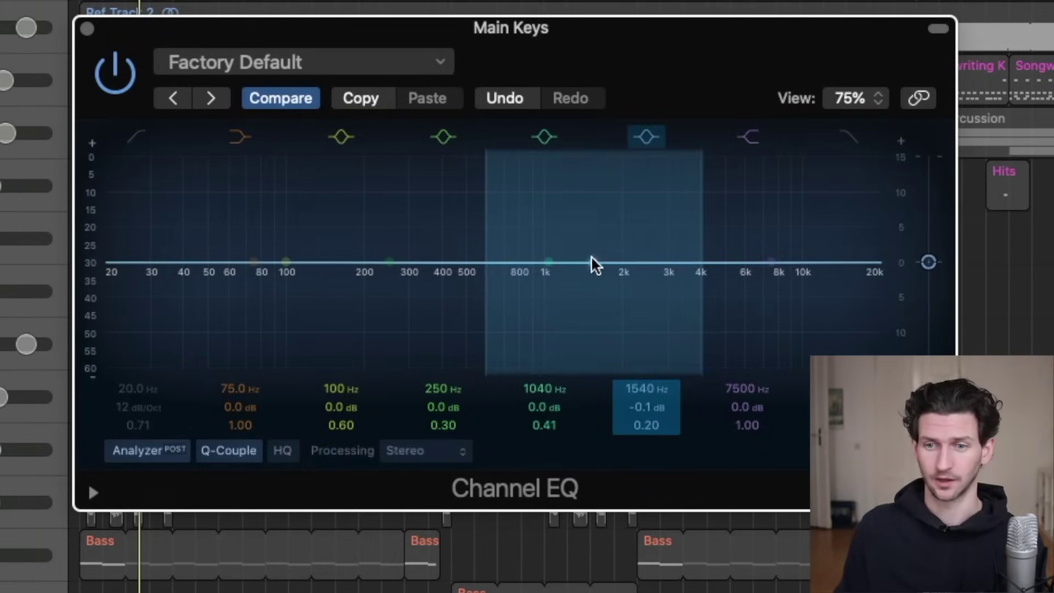
- Set the band to 2040 Hz at 0.2 dB with Q 0.64, then restart playback
{"action": "left_click_drag", "start_coordinate": [592, 259], "coordinate": [620, 260]}
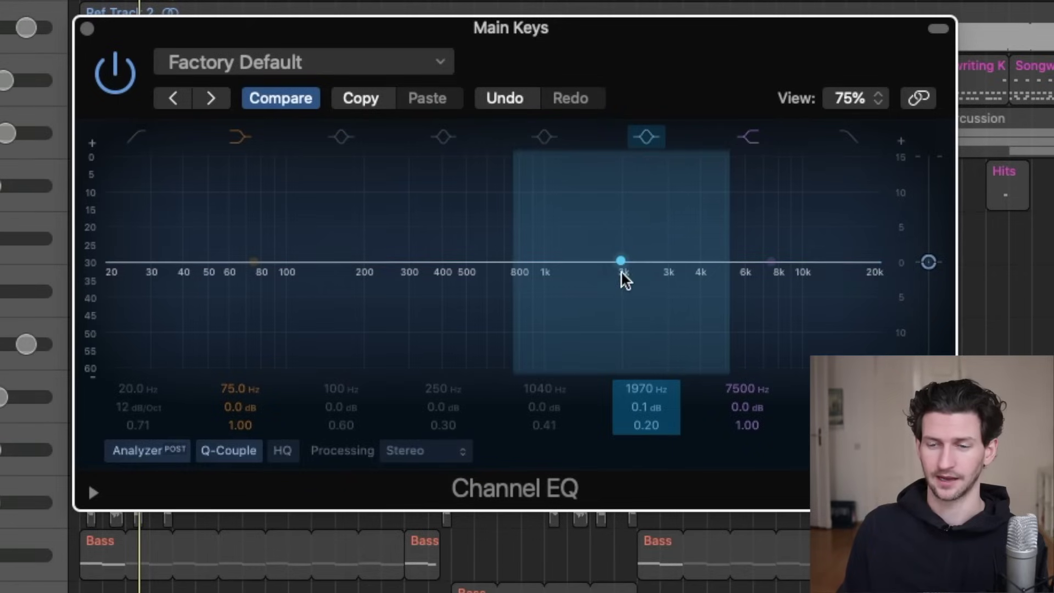
{"action": "left_click_drag", "start_coordinate": [621, 260], "coordinate": [624, 190]}
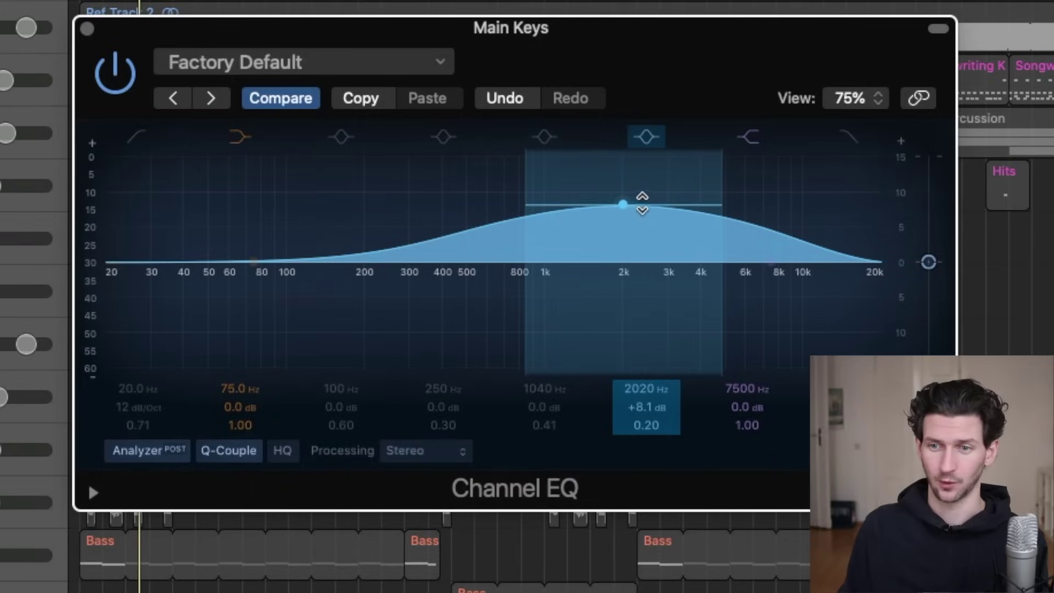
{"action": "left_click_drag", "start_coordinate": [717, 195], "coordinate": [625, 263]}
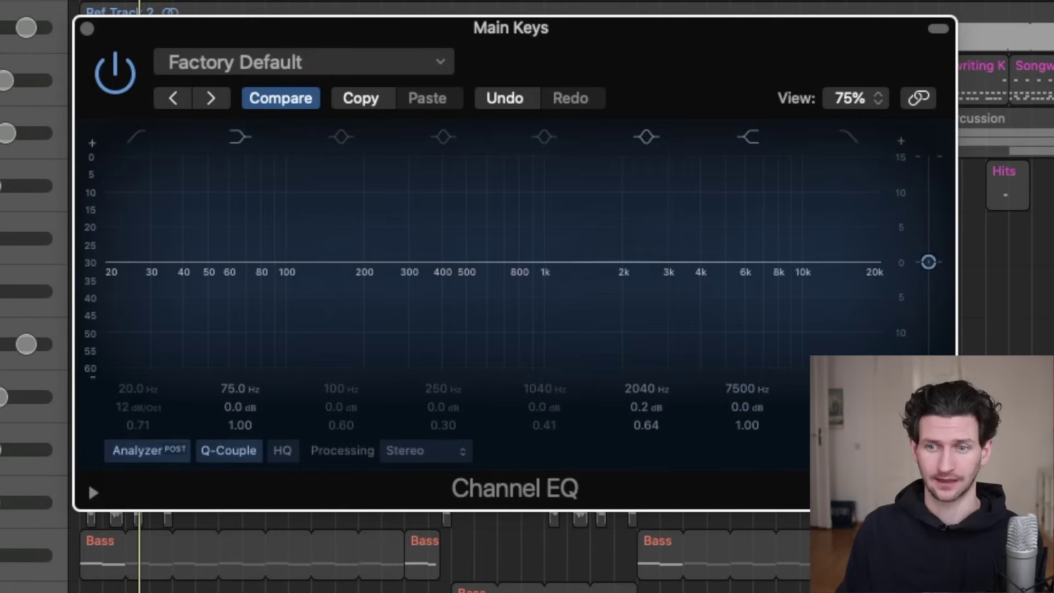
{"action": "key", "text": "space"}
{"action": "left_click", "coordinate": [625, 258]}
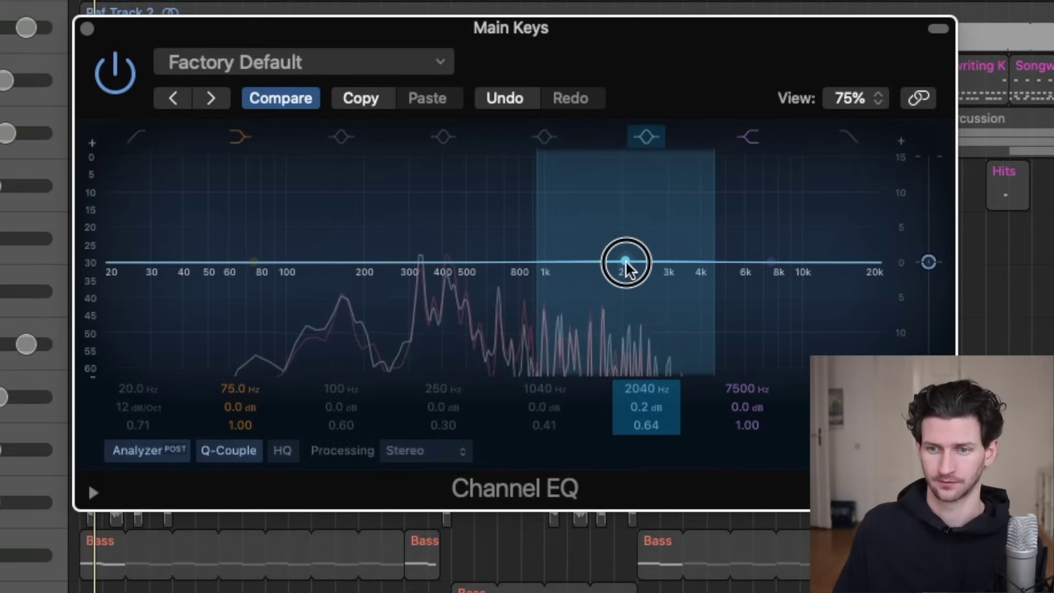
{"action": "left_click_drag", "start_coordinate": [624, 261], "coordinate": [627, 386]}
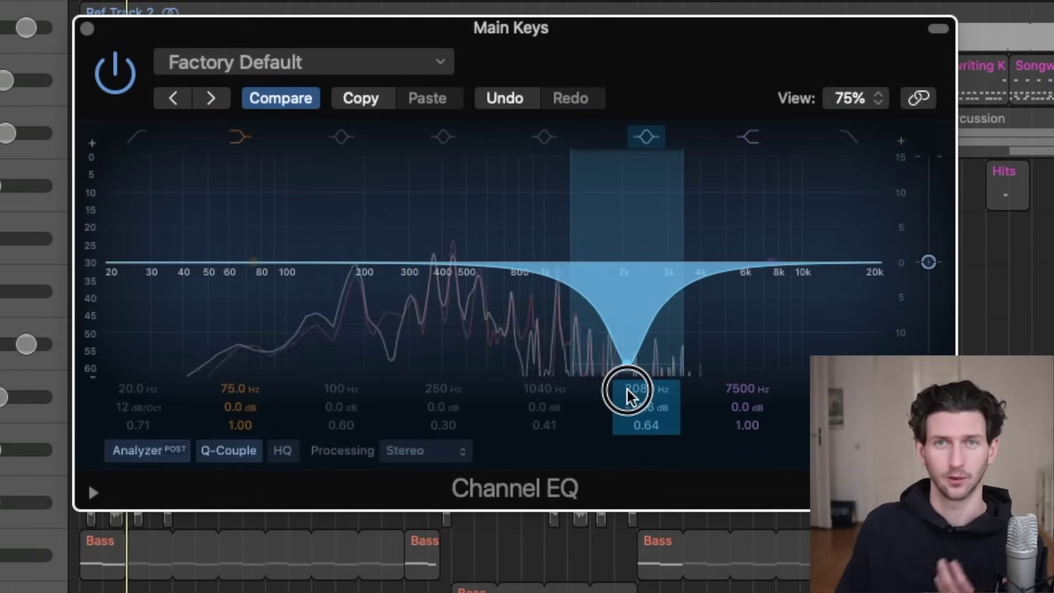
{"action": "left_click_drag", "start_coordinate": [627, 387], "coordinate": [662, 398]}
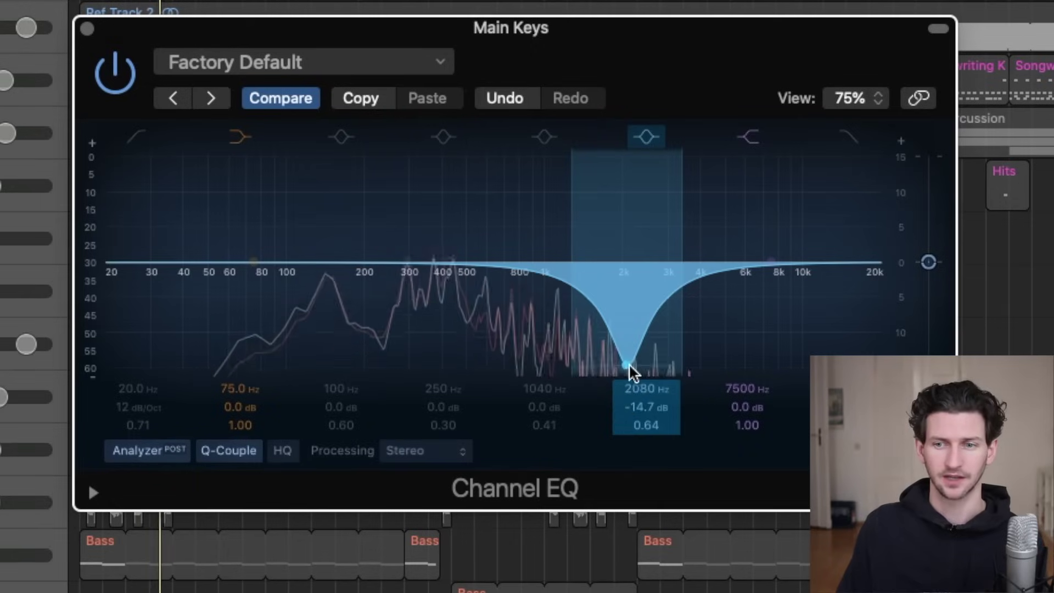
{"action": "left_click_drag", "start_coordinate": [628, 364], "coordinate": [624, 261]}
{"action": "left_click_drag", "start_coordinate": [712, 212], "coordinate": [647, 219]}
- While playing, sweep band 6 into a -16.9 dB cut at 1690 Hz, widened to Q 0.79
{"action": "key", "text": "space"}
{"action": "left_click_drag", "start_coordinate": [625, 261], "coordinate": [631, 238]}
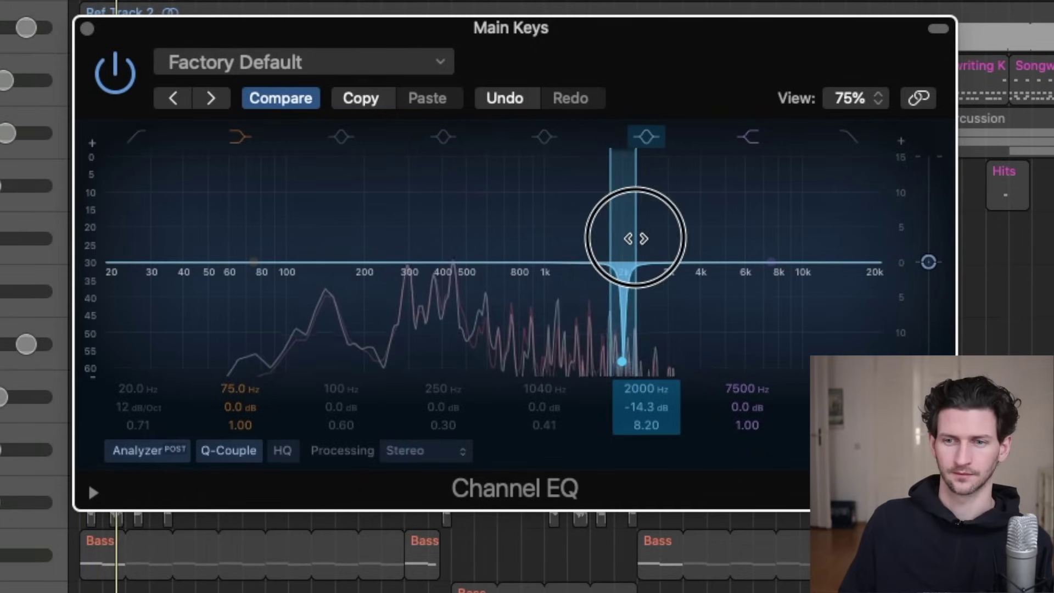
{"action": "left_click_drag", "start_coordinate": [620, 357], "coordinate": [607, 358]}
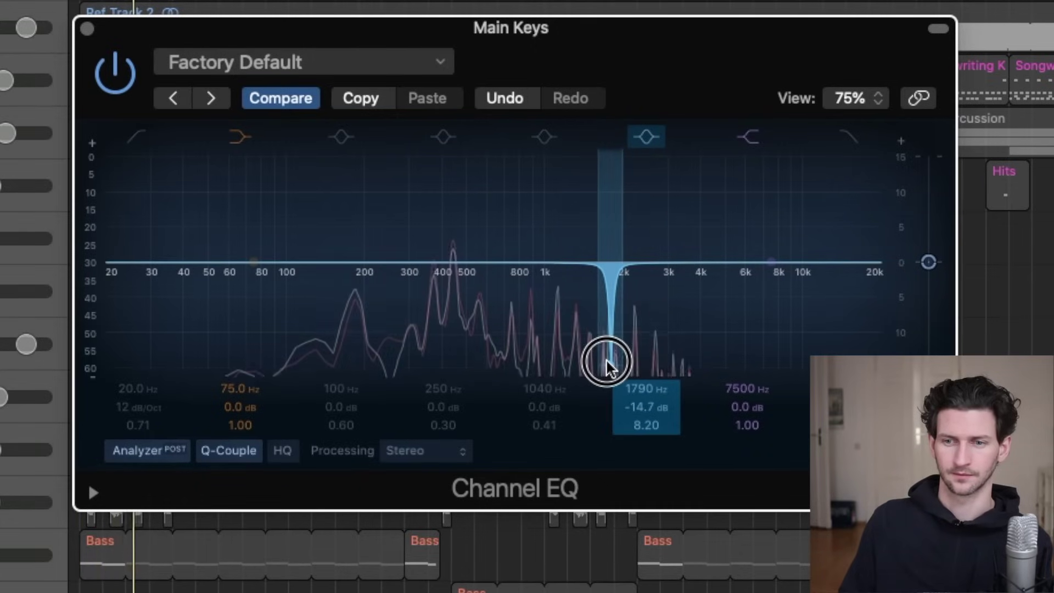
{"action": "left_click_drag", "start_coordinate": [627, 232], "coordinate": [624, 230]}
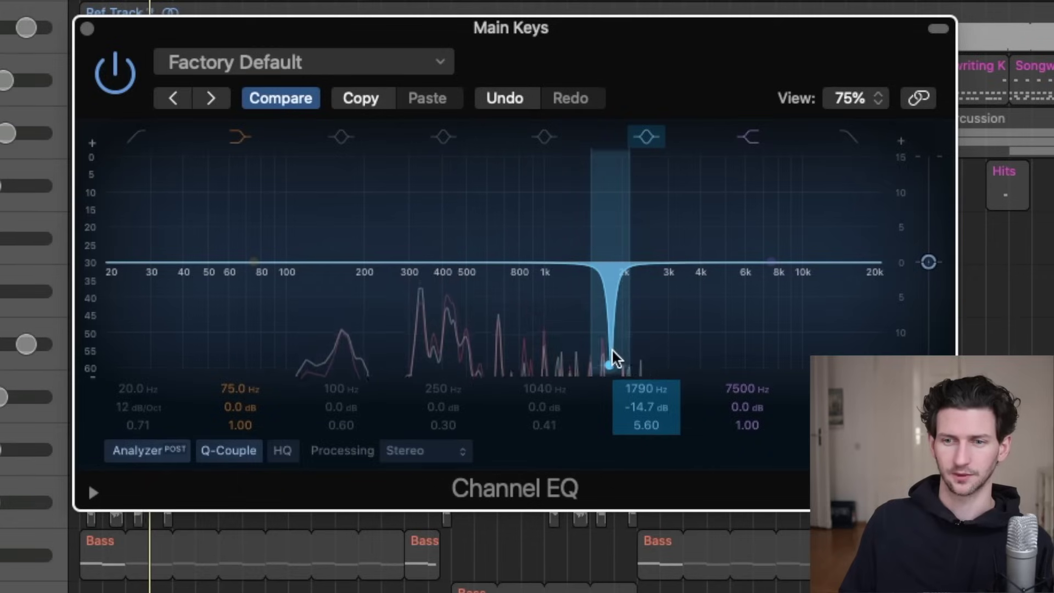
{"action": "mouse_move", "coordinate": [613, 365]}
{"action": "left_mouse_down"}
{"action": "mouse_move", "coordinate": [659, 348]}
{"action": "mouse_move", "coordinate": [612, 347]}
{"action": "mouse_move", "coordinate": [607, 269]}
{"action": "mouse_move", "coordinate": [607, 384]}
{"action": "left_mouse_up"}
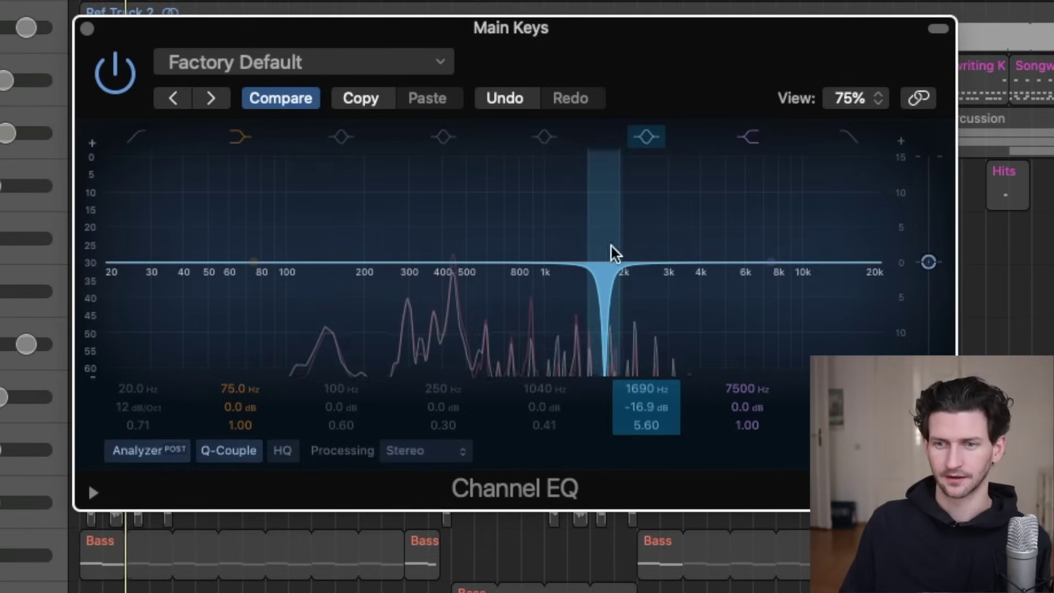
{"action": "left_click_drag", "start_coordinate": [611, 244], "coordinate": [605, 214]}
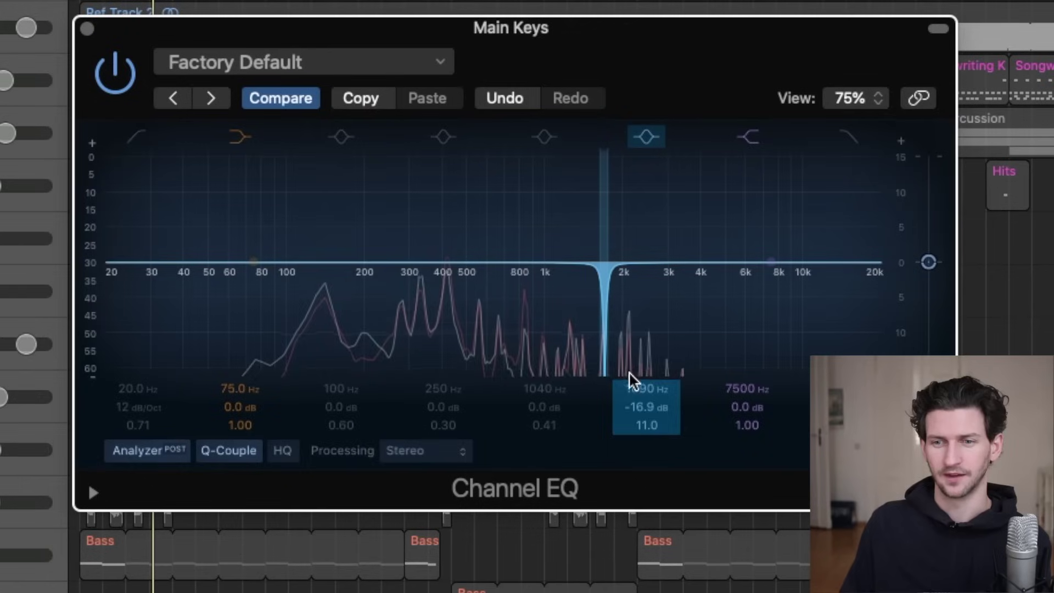
{"action": "left_click_drag", "start_coordinate": [609, 276], "coordinate": [603, 375]}
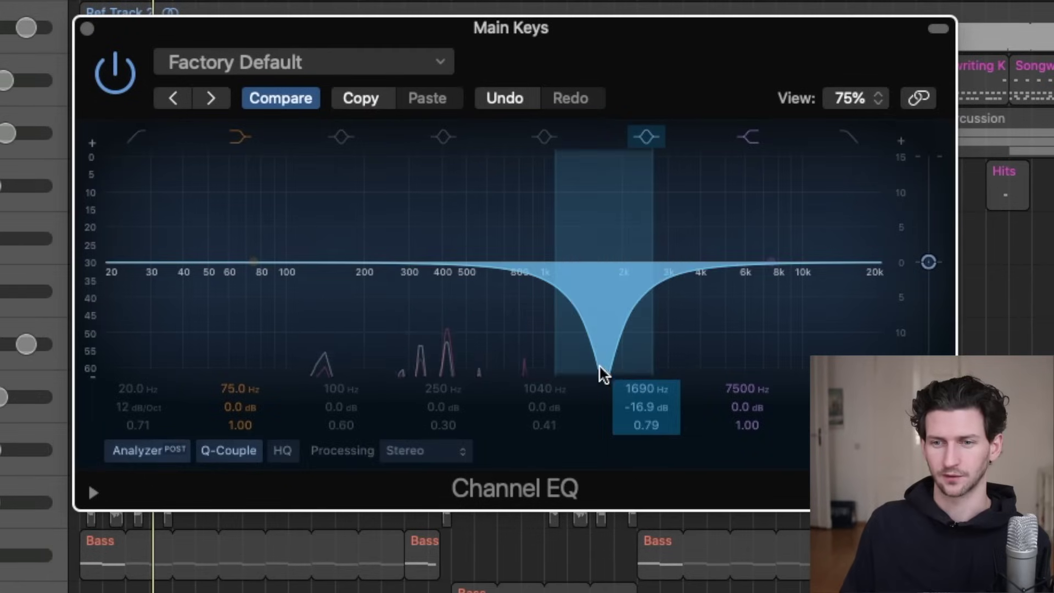
- Turn the 1690 Hz cut into a sharp +9.6 dB, Q 20 peak and sweep it to 2060 Hz
{"action": "left_click_drag", "start_coordinate": [656, 402], "coordinate": [656, 346]}
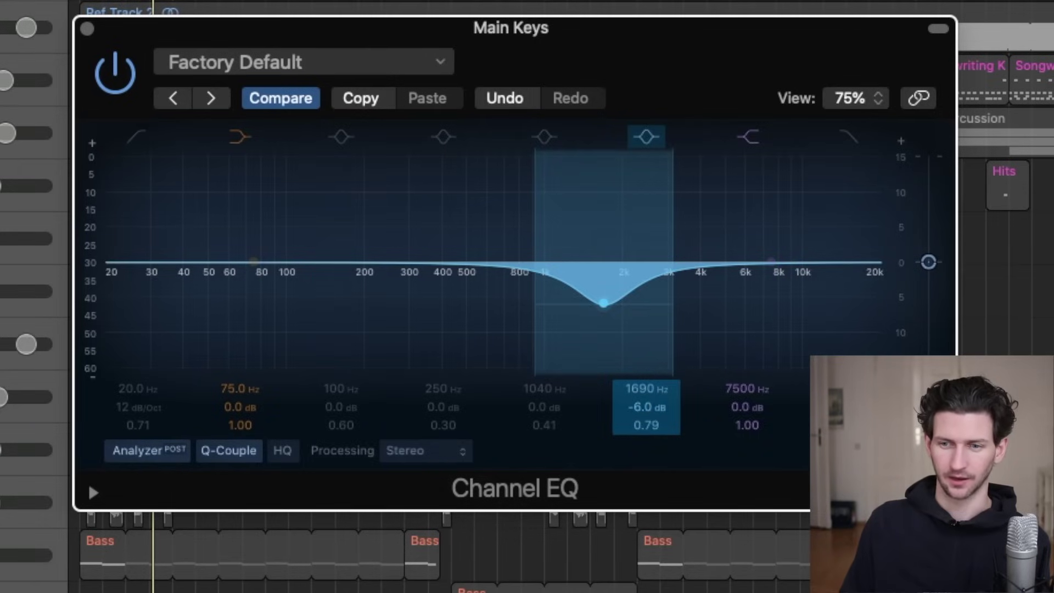
{"action": "left_click_drag", "start_coordinate": [646, 407], "coordinate": [646, 321]}
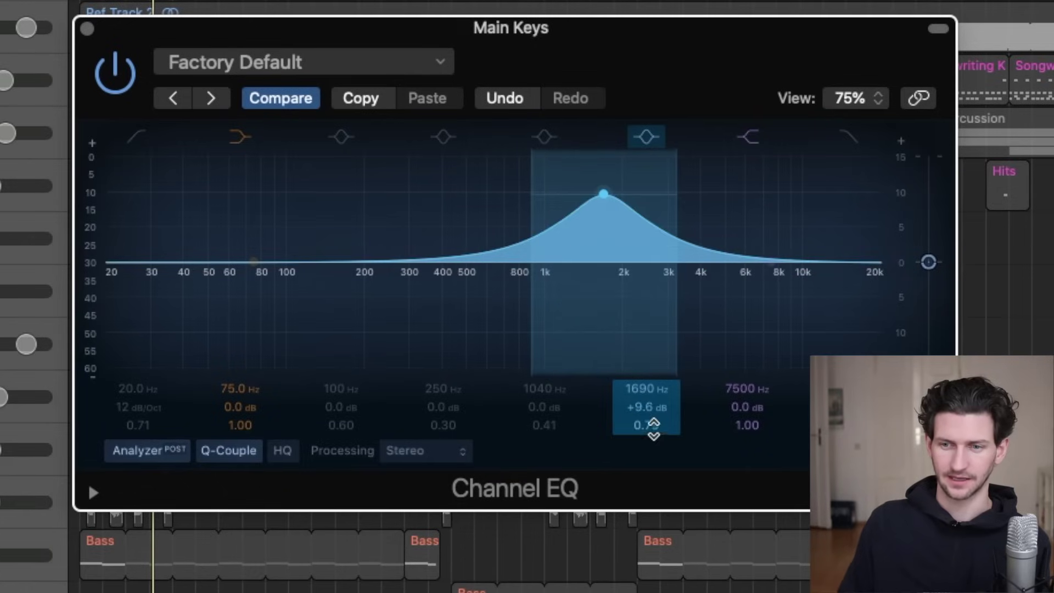
{"action": "left_click_drag", "start_coordinate": [645, 426], "coordinate": [644, 487]}
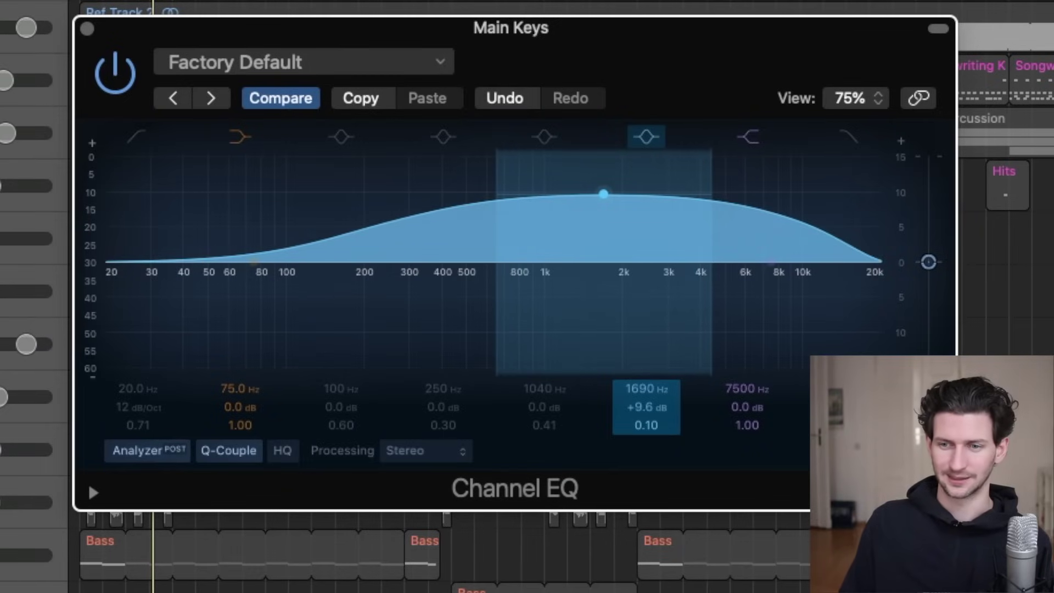
{"action": "left_click_drag", "start_coordinate": [647, 426], "coordinate": [646, 357]}
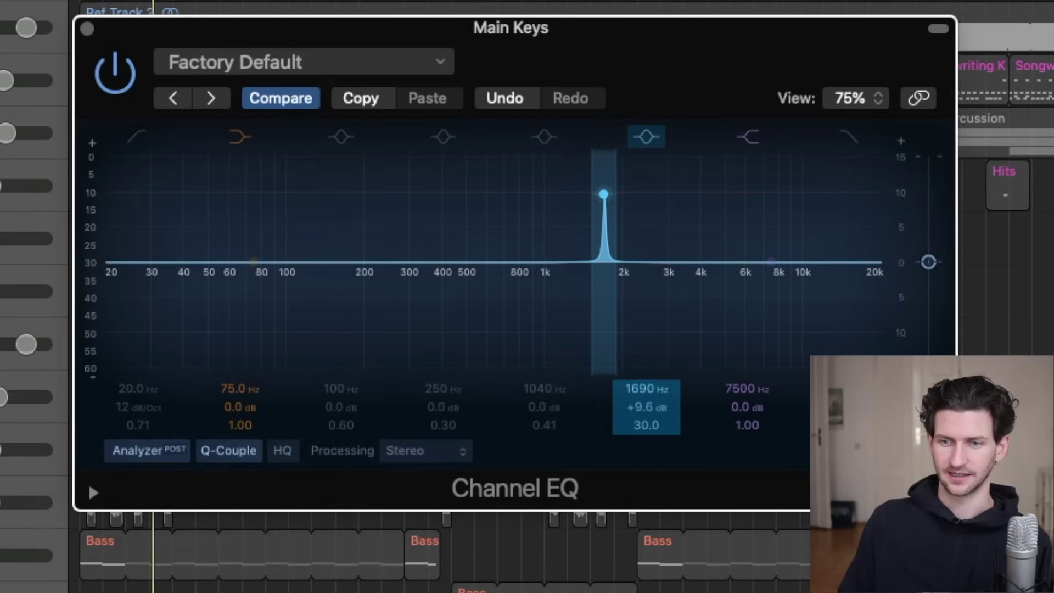
{"action": "mouse_move", "coordinate": [646, 389]}
{"action": "left_mouse_down"}
{"action": "mouse_move", "coordinate": [646, 434]}
{"action": "mouse_move", "coordinate": [646, 386]}
{"action": "mouse_move", "coordinate": [646, 409]}
{"action": "left_mouse_up"}
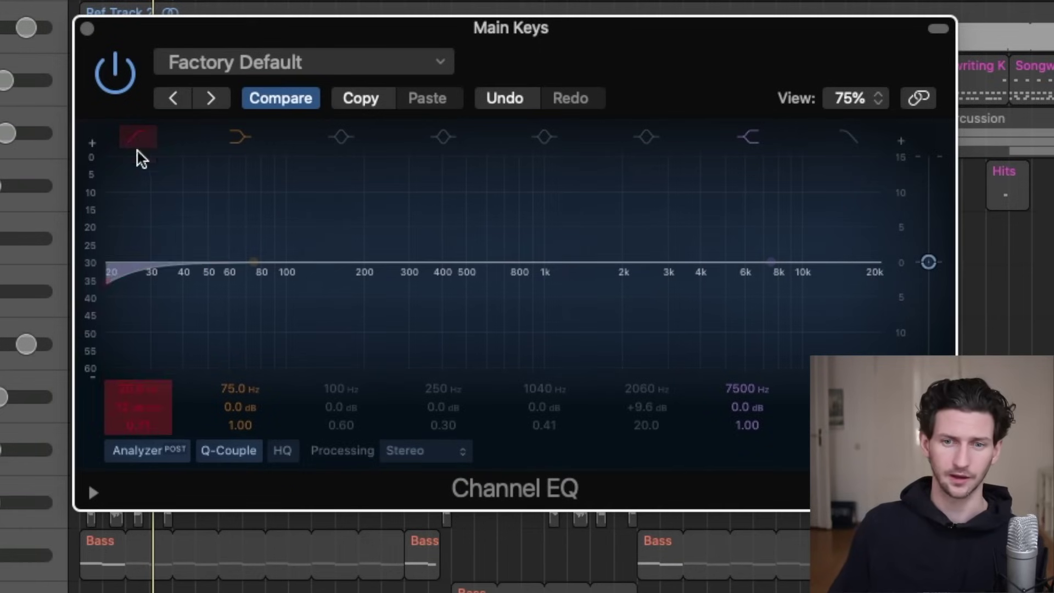
- Enable a steeper low cut and, with the song playing, raise its cutoff to about 90–100 Hz
{"action": "left_click_drag", "start_coordinate": [125, 296], "coordinate": [223, 279]}
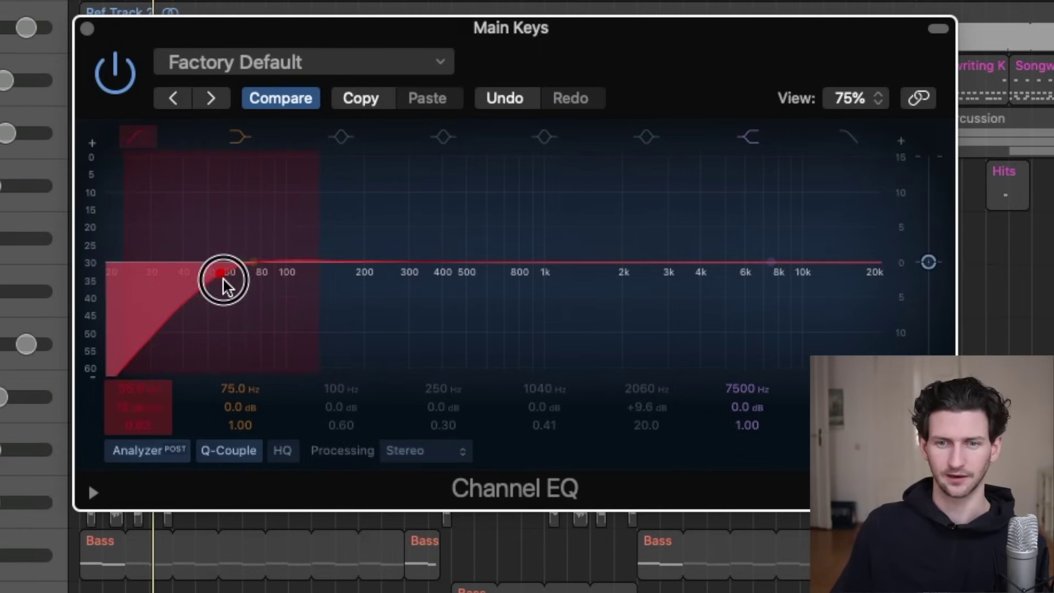
{"action": "left_click_drag", "start_coordinate": [312, 228], "coordinate": [284, 232]}
{"action": "mouse_move", "coordinate": [213, 277]}
{"action": "left_mouse_down"}
{"action": "mouse_move", "coordinate": [306, 275]}
{"action": "mouse_move", "coordinate": [146, 275]}
{"action": "mouse_move", "coordinate": [213, 276]}
{"action": "left_mouse_up"}
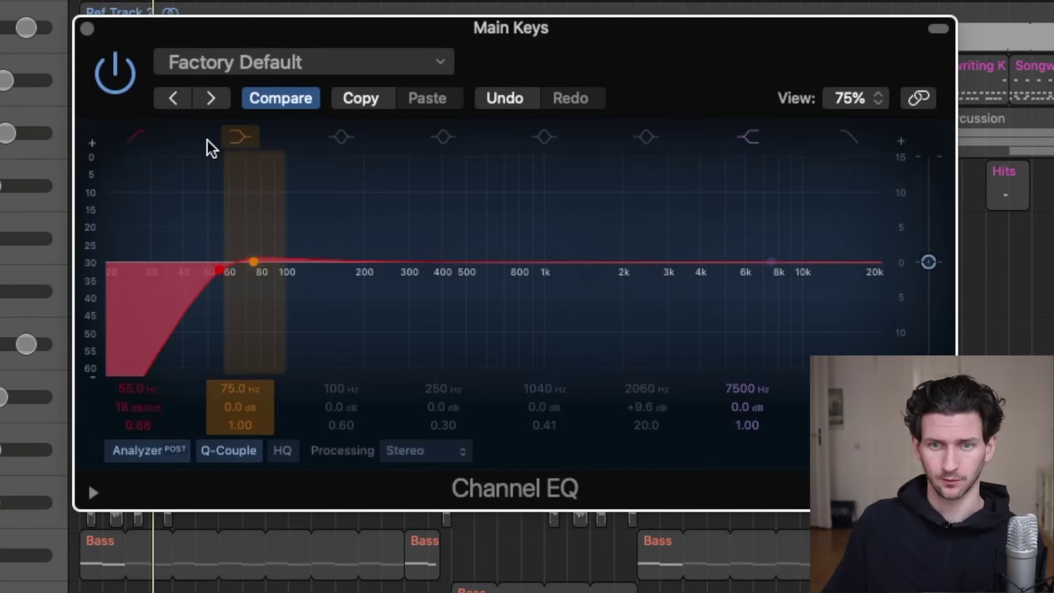
{"action": "key", "text": "space"}
{"action": "left_click_drag", "start_coordinate": [219, 269], "coordinate": [284, 273]}
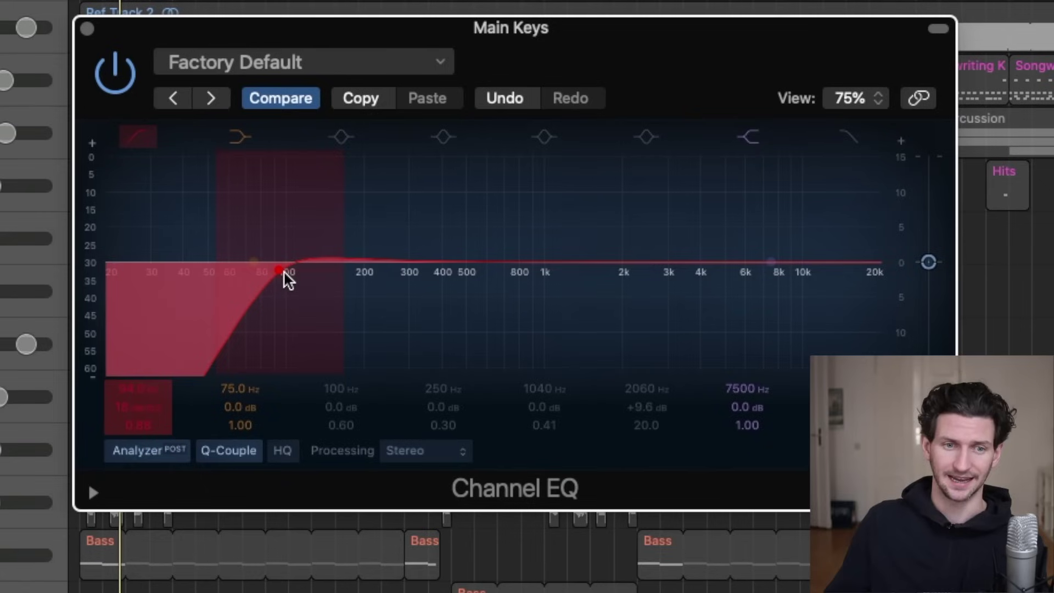
- Push the low-cut cutoff to 171 Hz at 36 dB/Oct, toggling playback to listen
{"action": "left_click_drag", "start_coordinate": [283, 271], "coordinate": [339, 277]}
{"action": "key", "text": "space"}
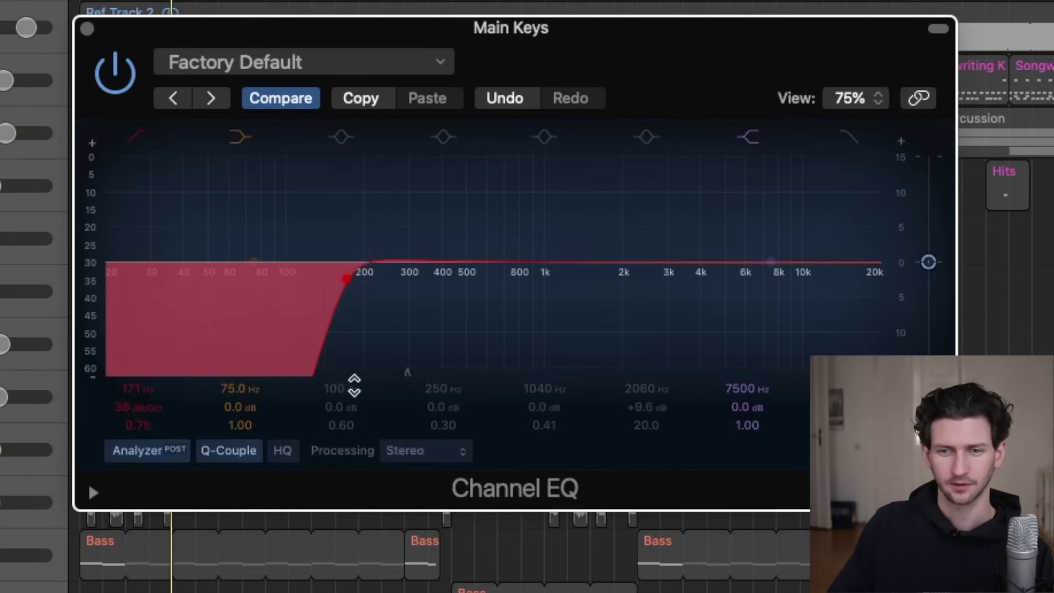
{"action": "key", "text": "space"}
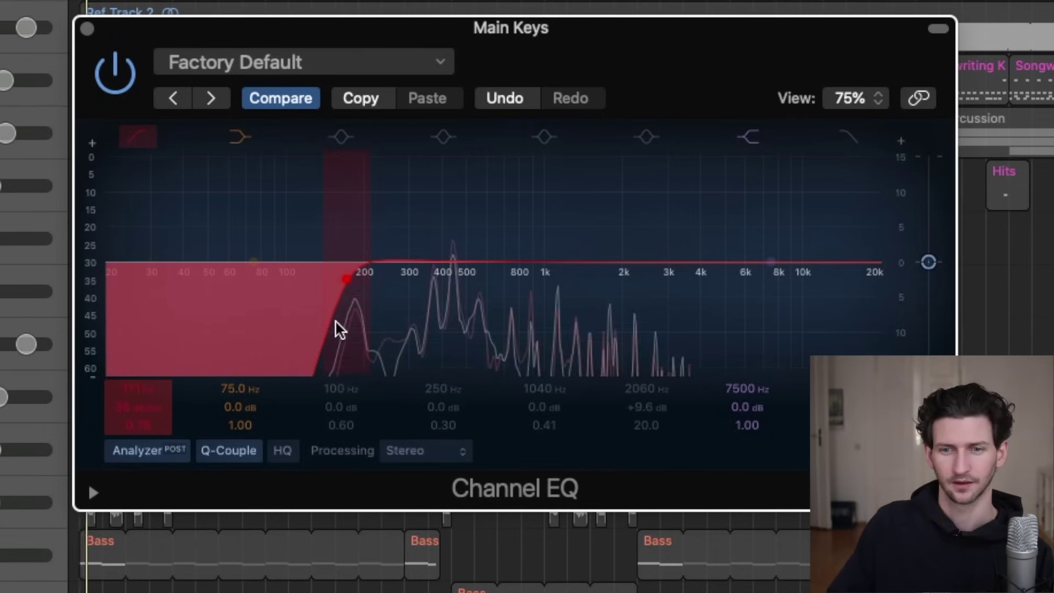
- Nudge the low-cut cutoff up to about 206 Hz while the track plays
{"action": "left_click_drag", "start_coordinate": [351, 281], "coordinate": [364, 278]}
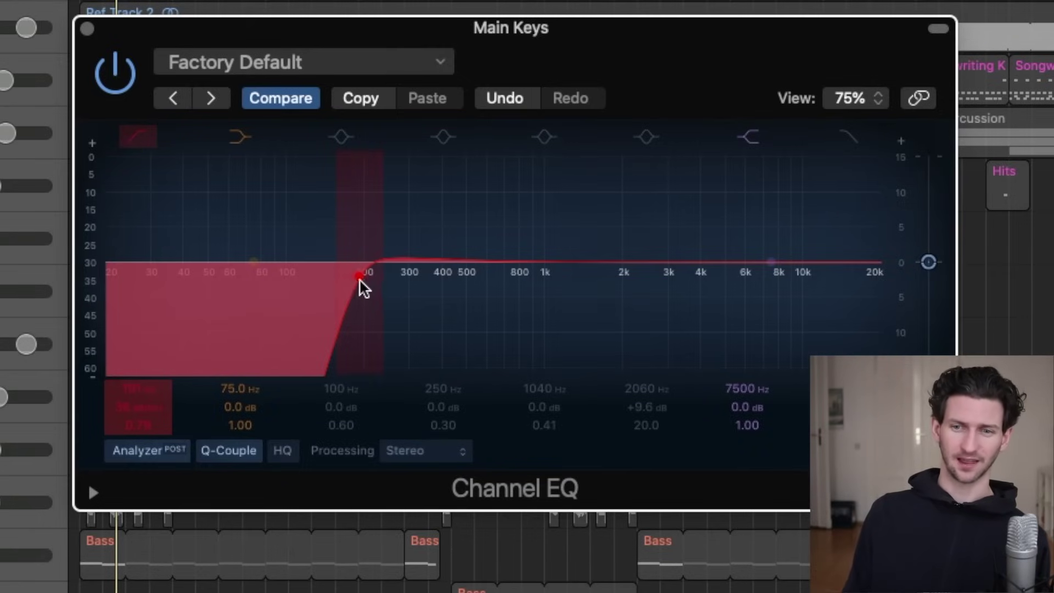
{"action": "left_click_drag", "start_coordinate": [360, 281], "coordinate": [367, 281]}
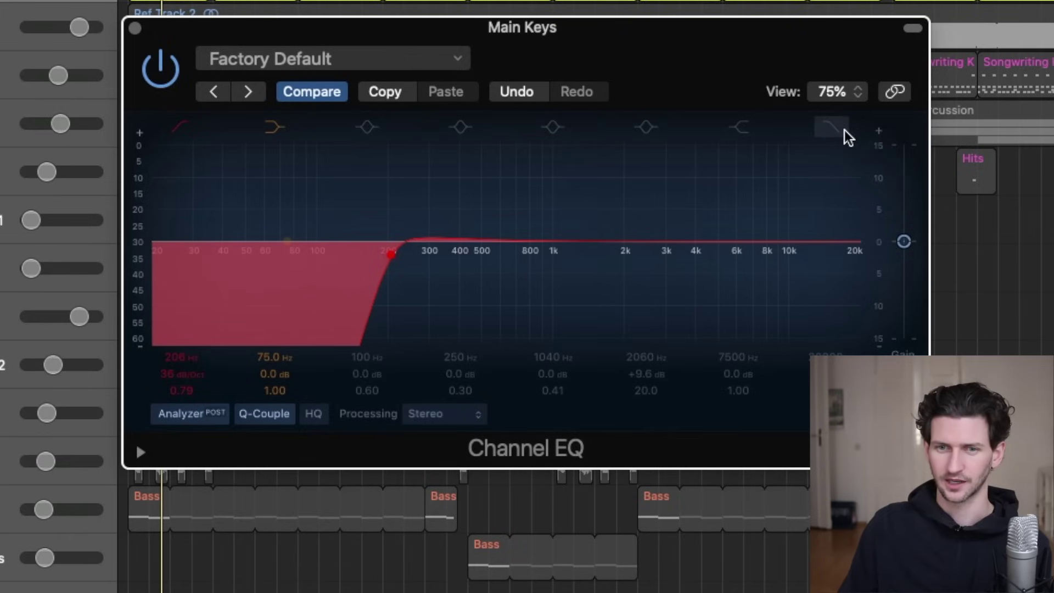
- Settle the low cut at 172 Hz with a 24 dB/Oct slope and try the high shelf at 2280 Hz
{"action": "mouse_move", "coordinate": [393, 249]}
{"action": "left_mouse_down"}
{"action": "mouse_move", "coordinate": [170, 249]}
{"action": "mouse_move", "coordinate": [388, 264]}
{"action": "mouse_move", "coordinate": [219, 259]}
{"action": "mouse_move", "coordinate": [374, 256]}
{"action": "left_mouse_up"}
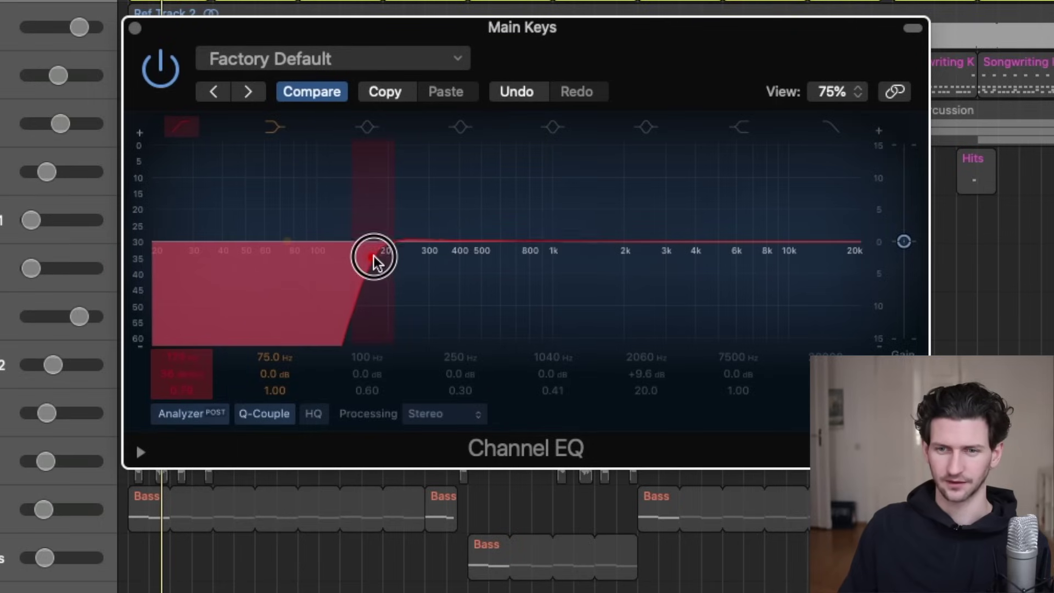
{"action": "left_click_drag", "start_coordinate": [394, 195], "coordinate": [425, 217]}
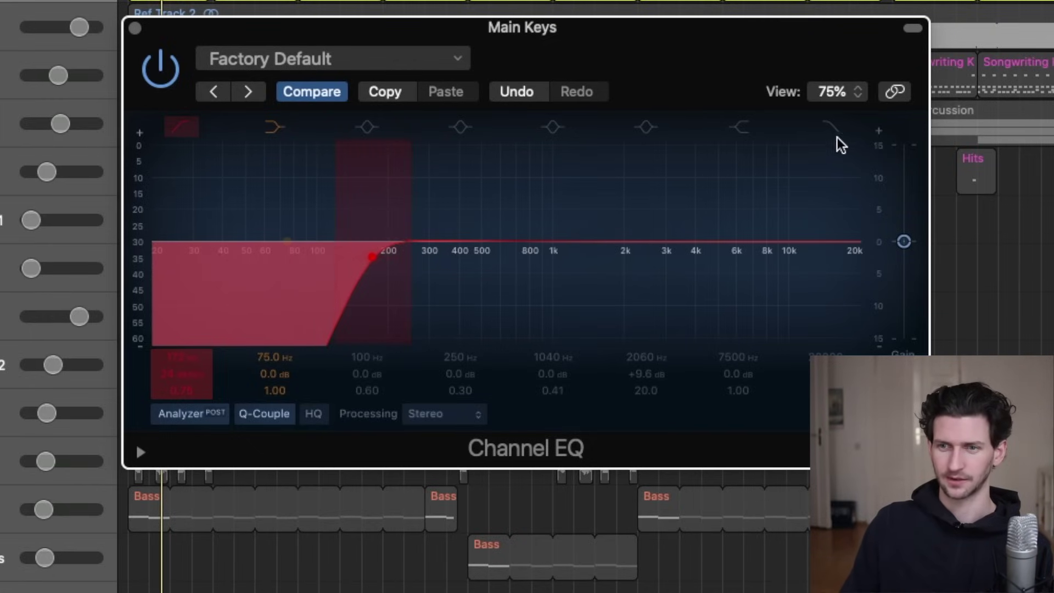
{"action": "left_click_drag", "start_coordinate": [862, 259], "coordinate": [649, 258]}
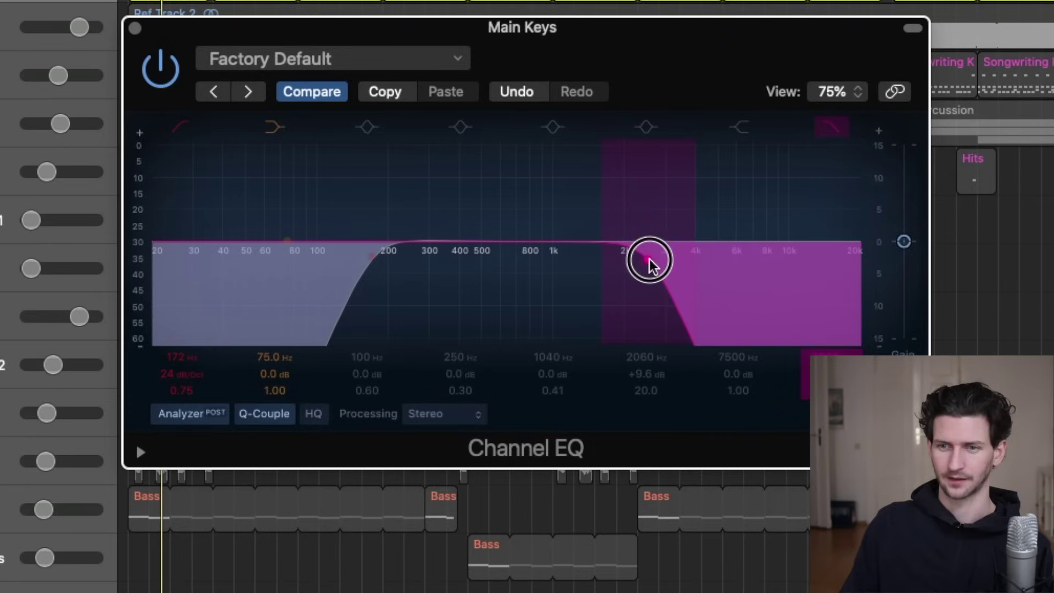
{"action": "left_click_drag", "start_coordinate": [772, 240], "coordinate": [607, 248]}
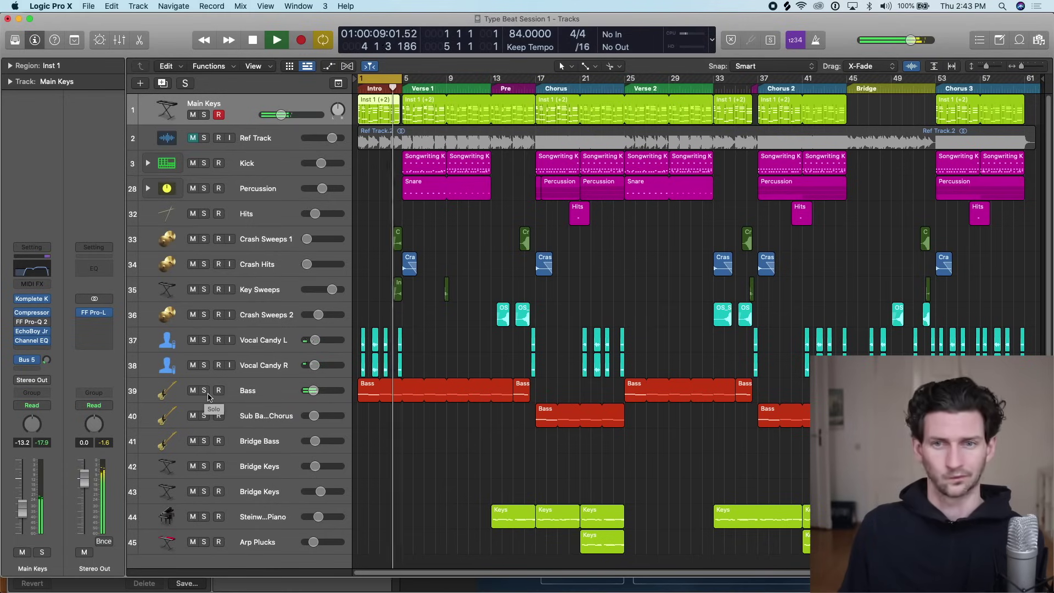
- Stop playback and reopen the Main Keys Channel EQ to show the 172 Hz low cut
{"action": "key", "text": "space"}
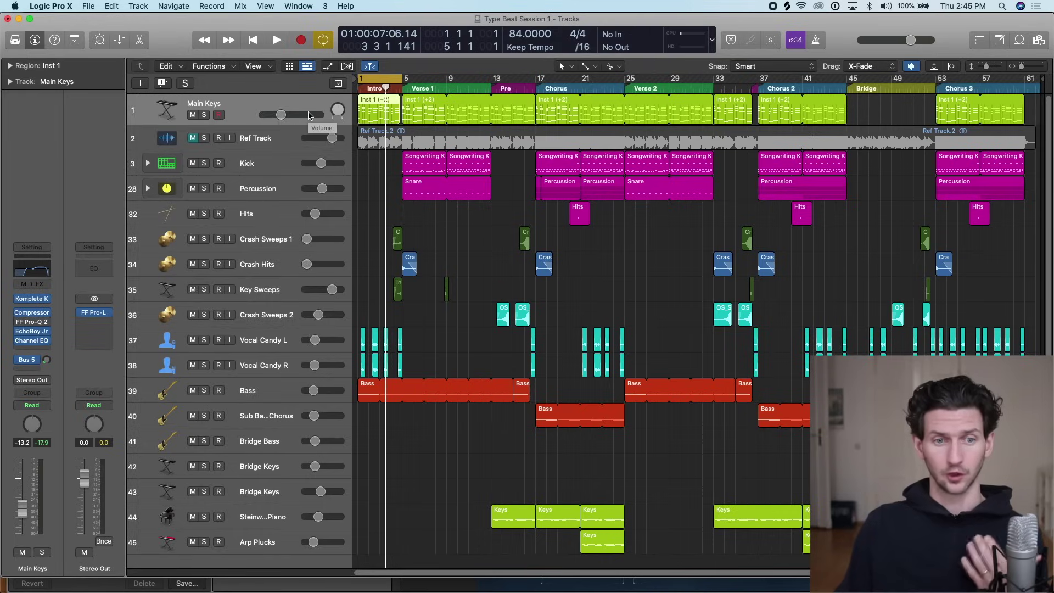
{"action": "left_click", "coordinate": [41, 272]}
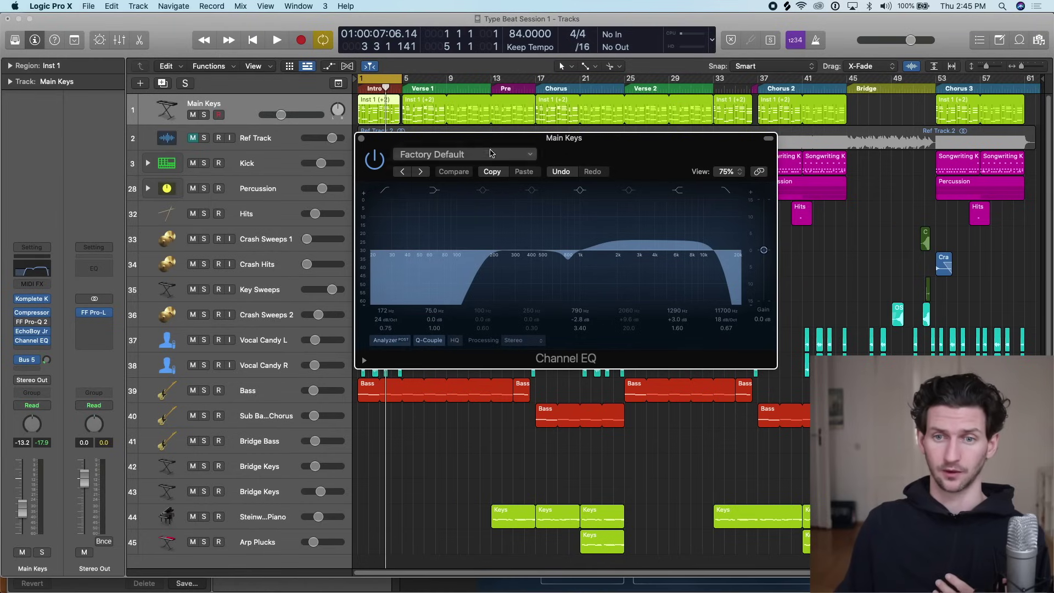
- Move the EQ window aside and load the 03 Guitar > Acoustic Guitar preset (2660 Hz +6.5 dB)
{"action": "left_click_drag", "start_coordinate": [494, 164], "coordinate": [429, 123]}
{"action": "left_click", "coordinate": [462, 114]}
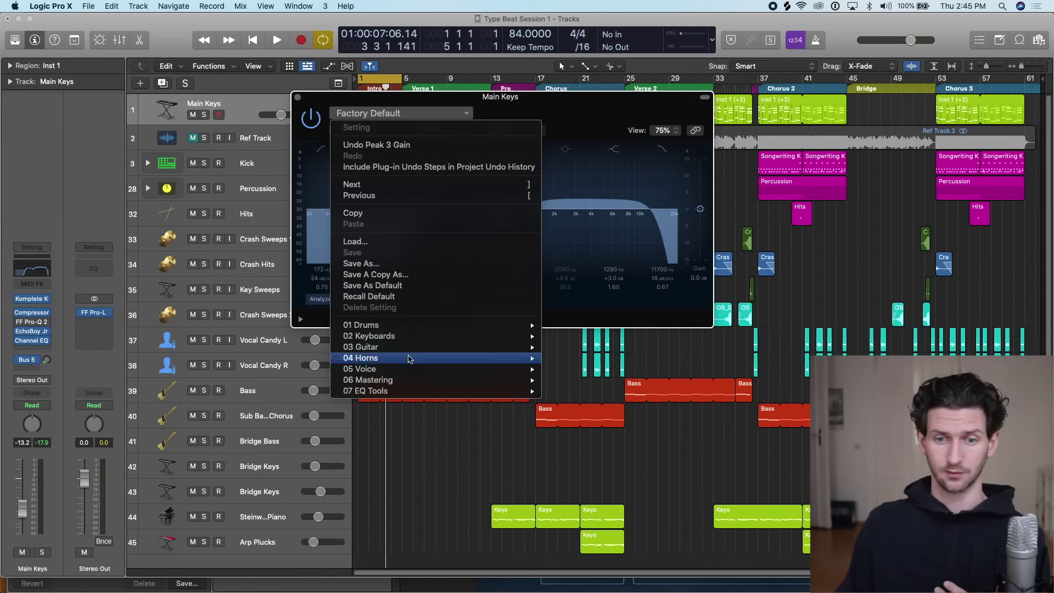
{"action": "mouse_move", "coordinate": [419, 334]}
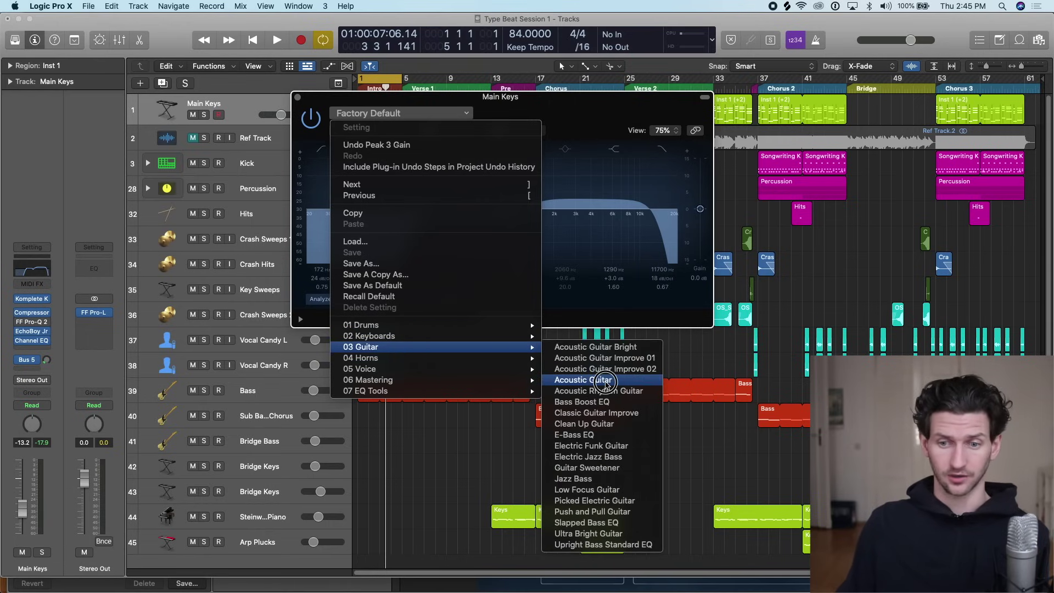
{"action": "left_click", "coordinate": [606, 381]}
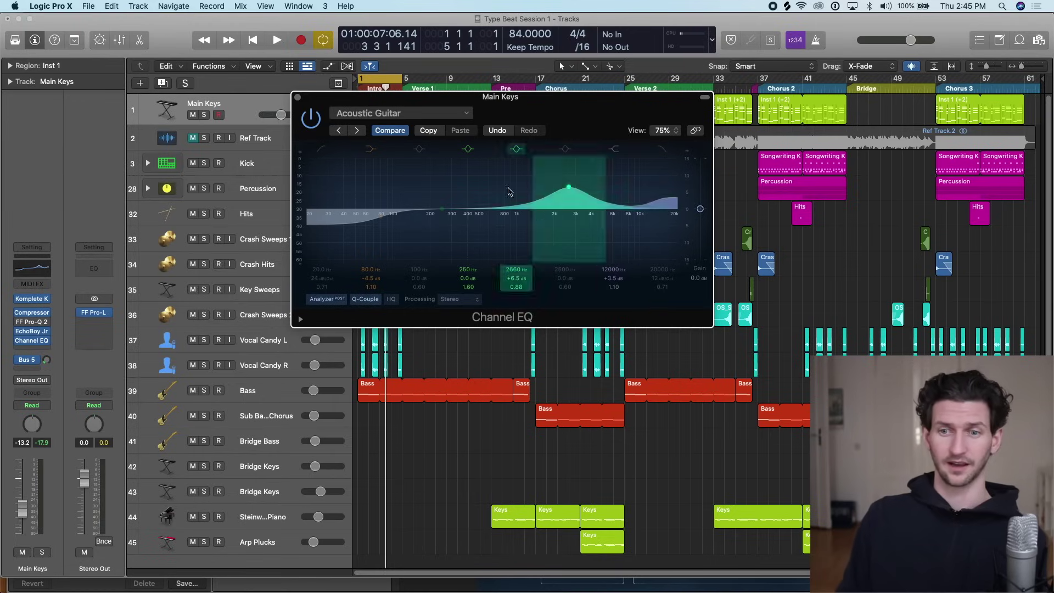
- Load the 02 Keyboards > Grand Piano EQ 01 preset, boosting 320 Hz by 4 dB
{"action": "left_click", "coordinate": [412, 114]}
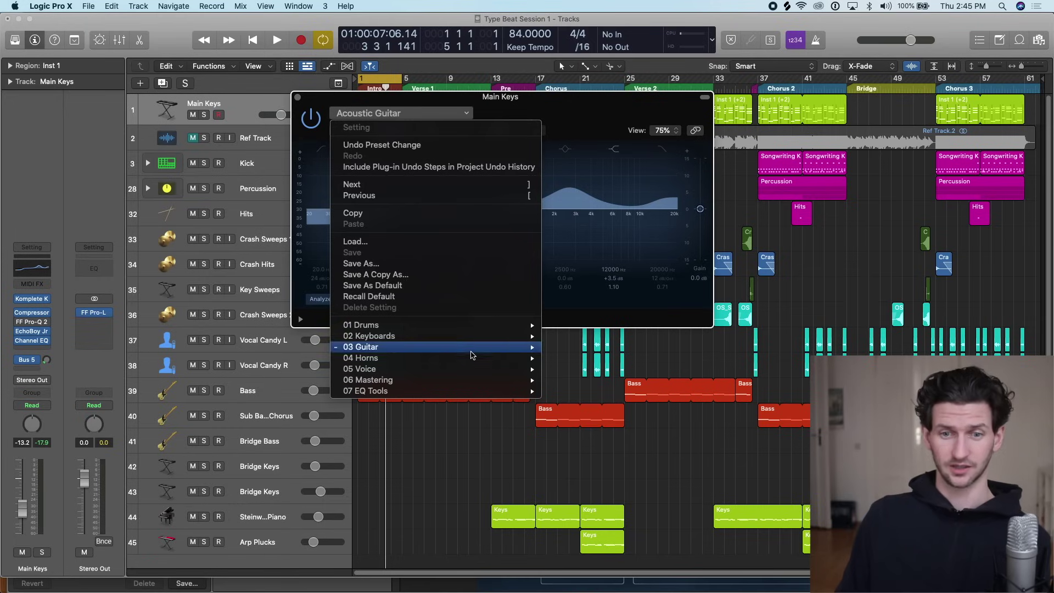
{"action": "mouse_move", "coordinate": [472, 336]}
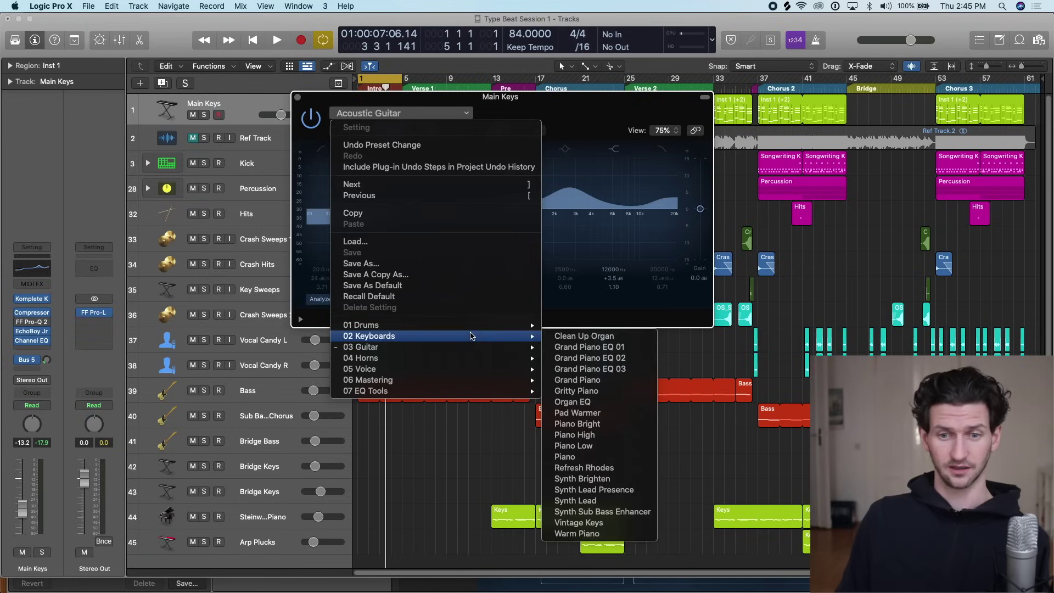
{"action": "left_click", "coordinate": [613, 350]}
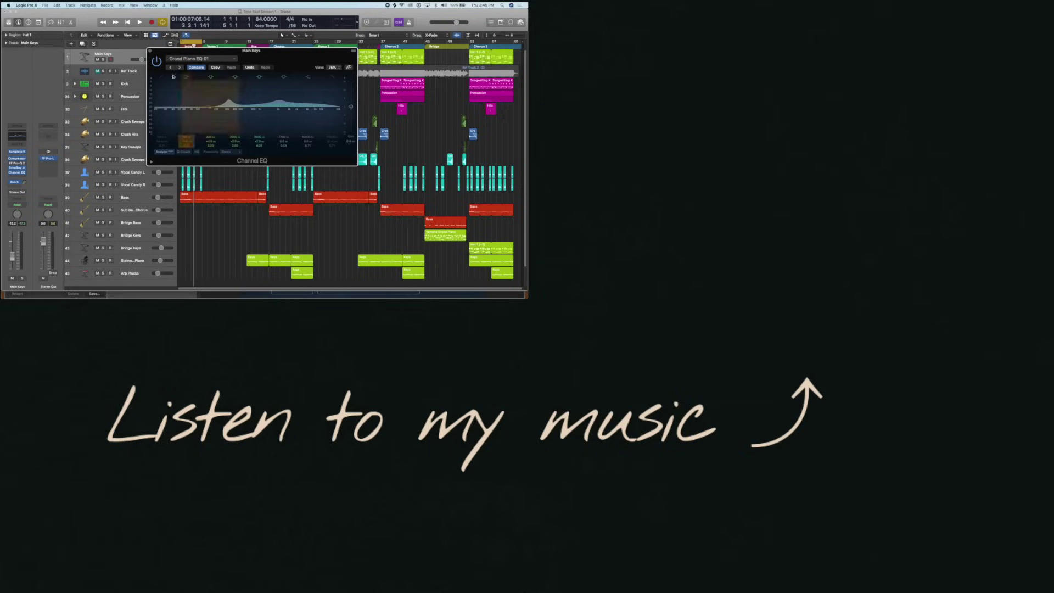
- Bring up the EQ preset list and dismiss it with Escape, keeping Grand Piano EQ 01 loaded
{"action": "left_click", "coordinate": [218, 62]}
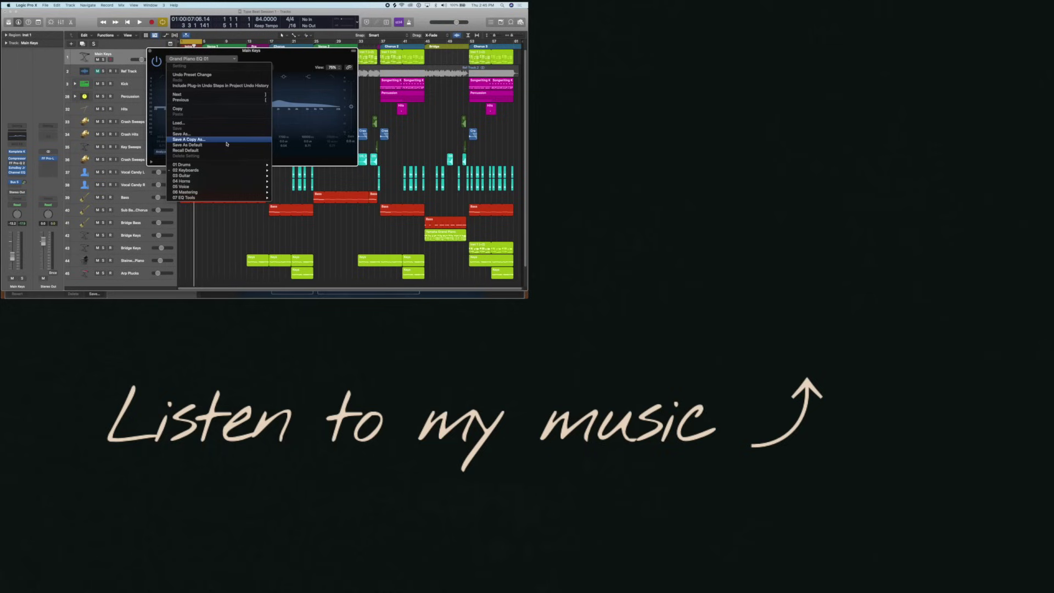
{"action": "key", "text": "Escape"}
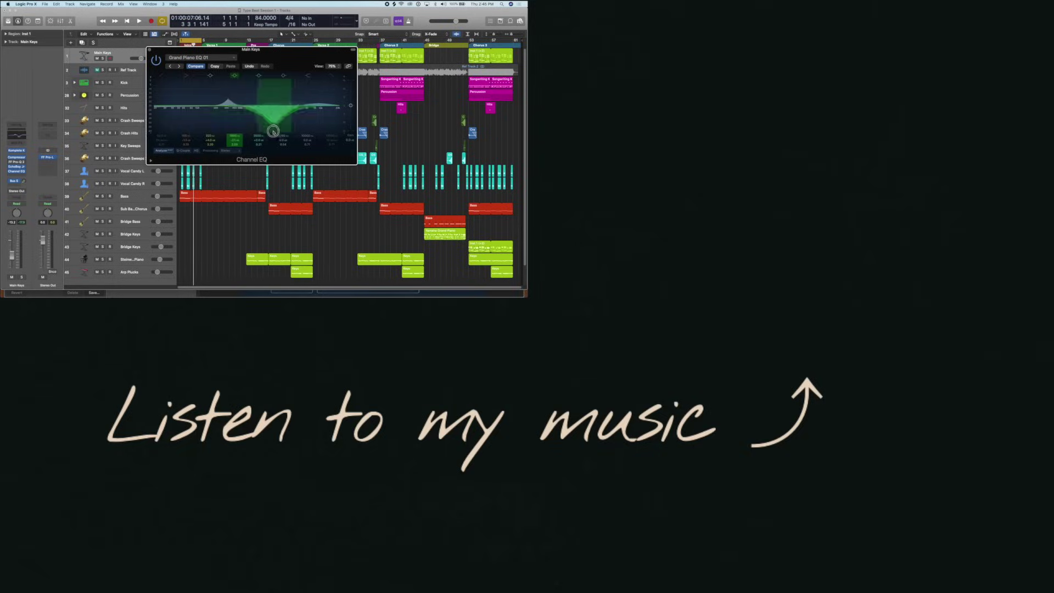